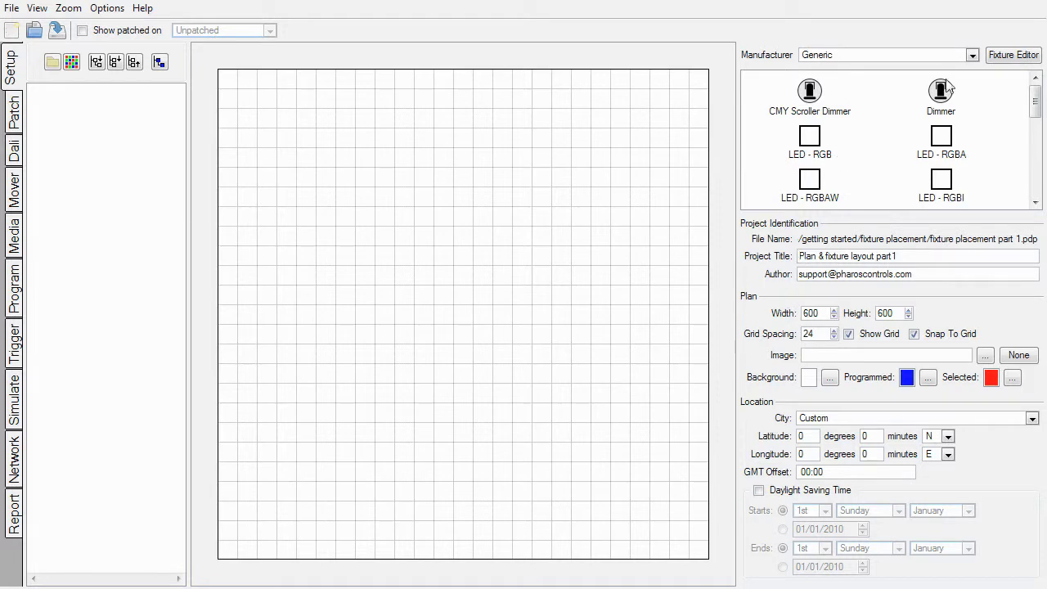
Place a Generic LED - RGB fixture near the plan's upper-left corner at X 48, Y 48
{"action": "left_click", "coordinate": [972, 55]}
{"action": "mouse_move", "coordinate": [975, 84]}
{"action": "left_mouse_down"}
{"action": "mouse_move", "coordinate": [976, 185]}
{"action": "mouse_move", "coordinate": [965, 67]}
{"action": "left_mouse_up"}
{"action": "left_click", "coordinate": [957, 58]}
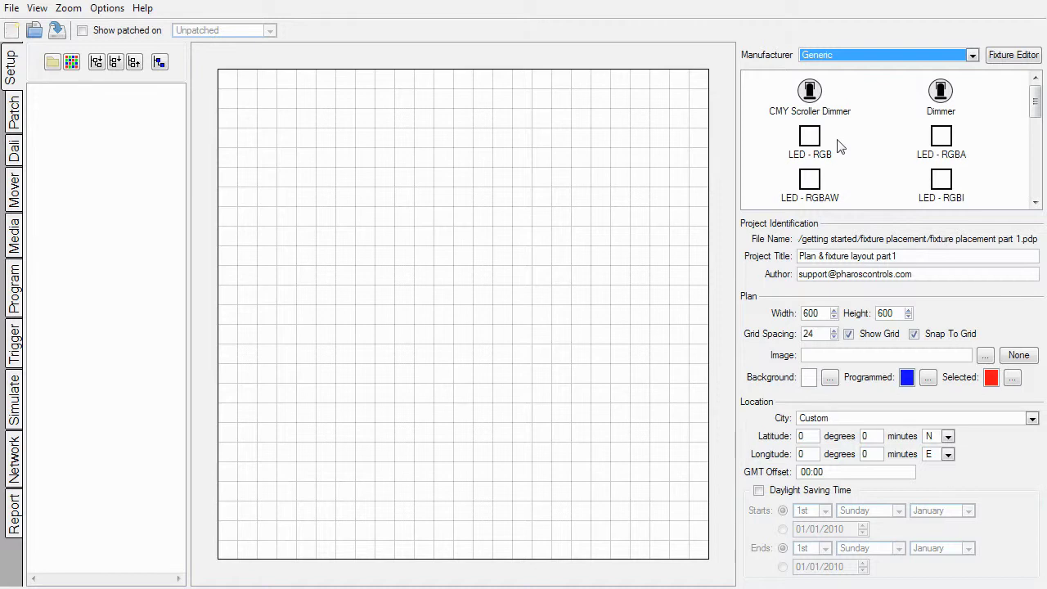
{"action": "left_click", "coordinate": [919, 95]}
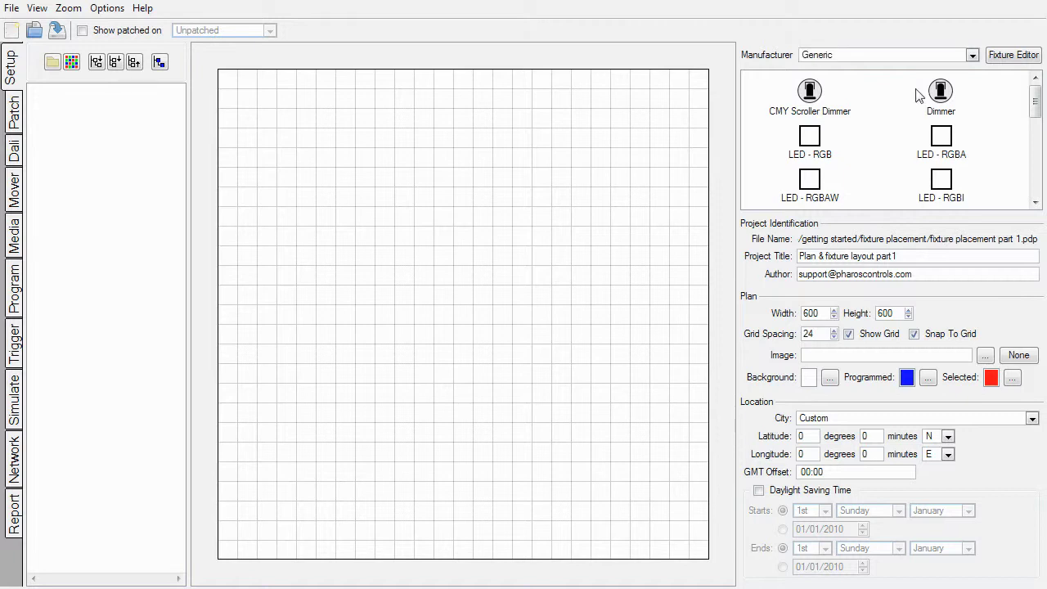
{"action": "left_click", "coordinate": [812, 141]}
{"action": "left_click_drag", "start_coordinate": [810, 141], "coordinate": [257, 108]}
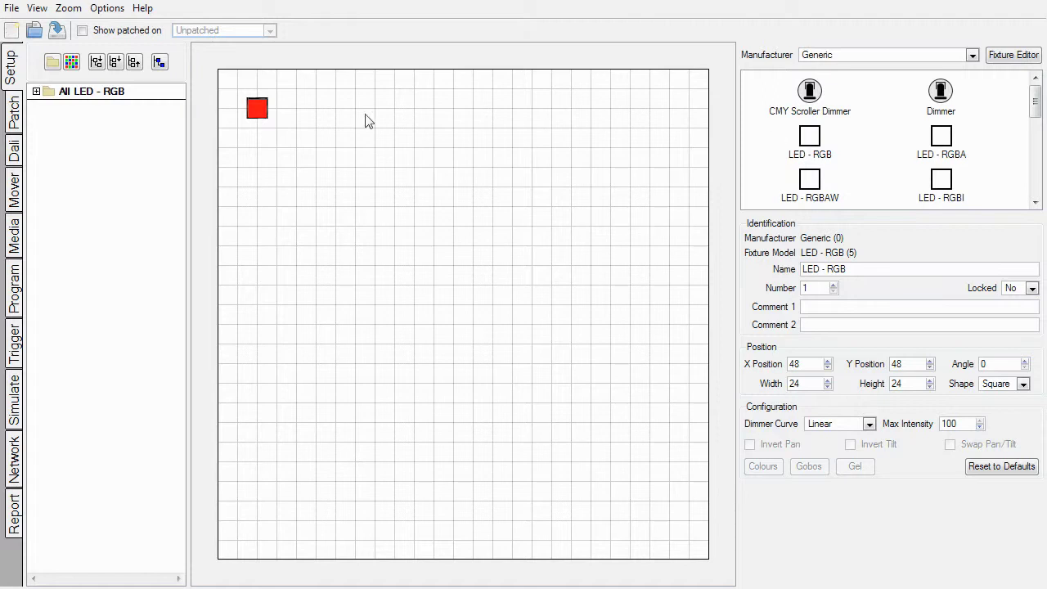
Duplicate the LED - RGB fixture as a rectangle 5 wide and 5 high, with X and Y spacing of 30
{"action": "right_click", "coordinate": [260, 115]}
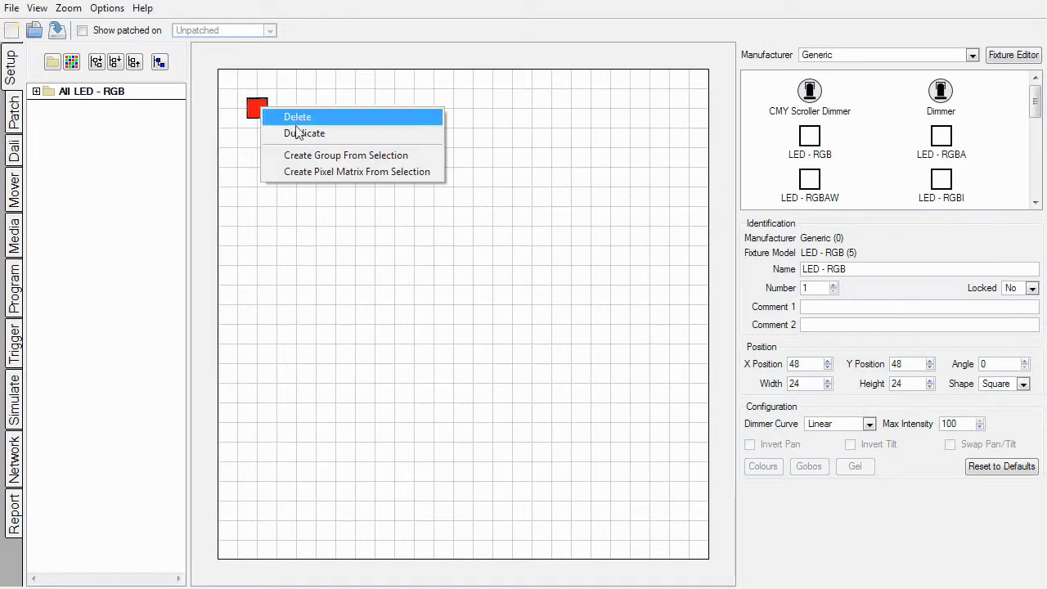
{"action": "left_click", "coordinate": [299, 135]}
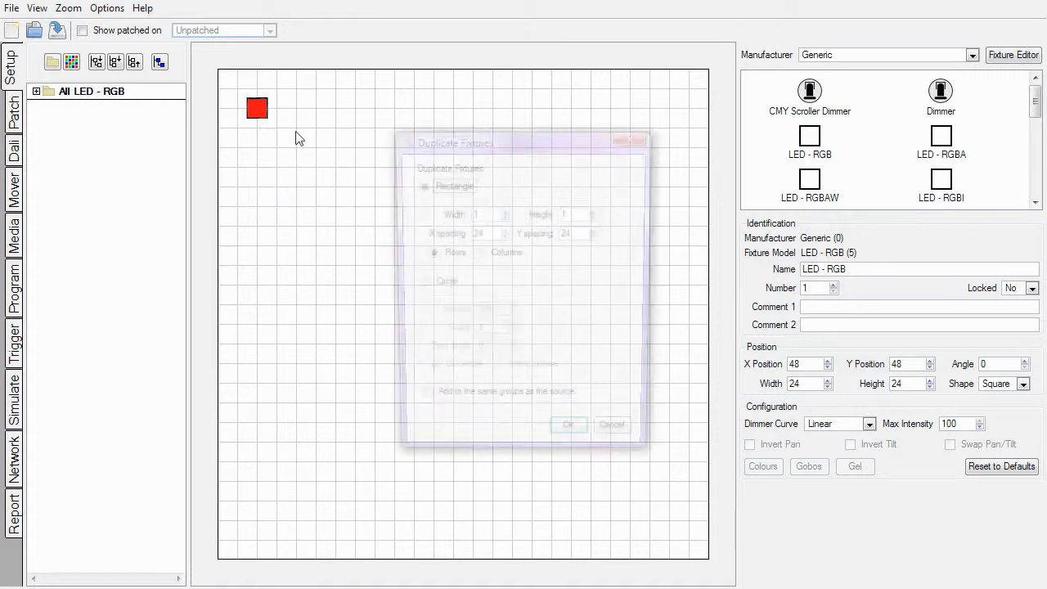
{"action": "left_click", "coordinate": [486, 214]}
{"action": "left_click_drag", "start_coordinate": [486, 214], "coordinate": [461, 214]}
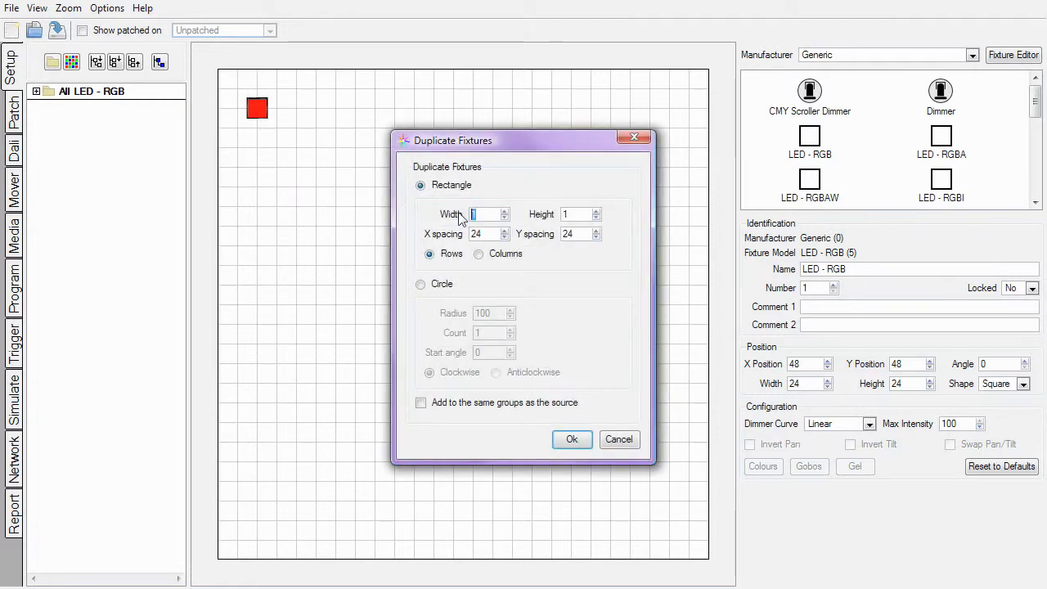
{"action": "type", "text": "5"}
{"action": "left_click_drag", "start_coordinate": [577, 215], "coordinate": [562, 214]}
{"action": "type", "text": "5"}
{"action": "left_click_drag", "start_coordinate": [498, 234], "coordinate": [463, 234]}
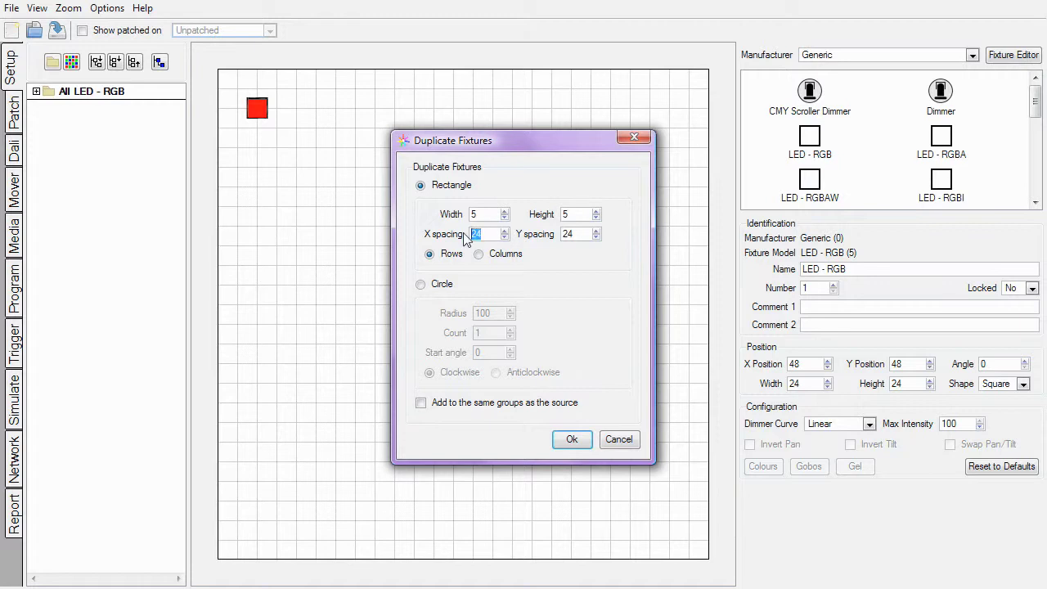
{"action": "type", "text": "30"}
{"action": "left_click_drag", "start_coordinate": [580, 234], "coordinate": [561, 234]}
{"action": "type", "text": "30"}
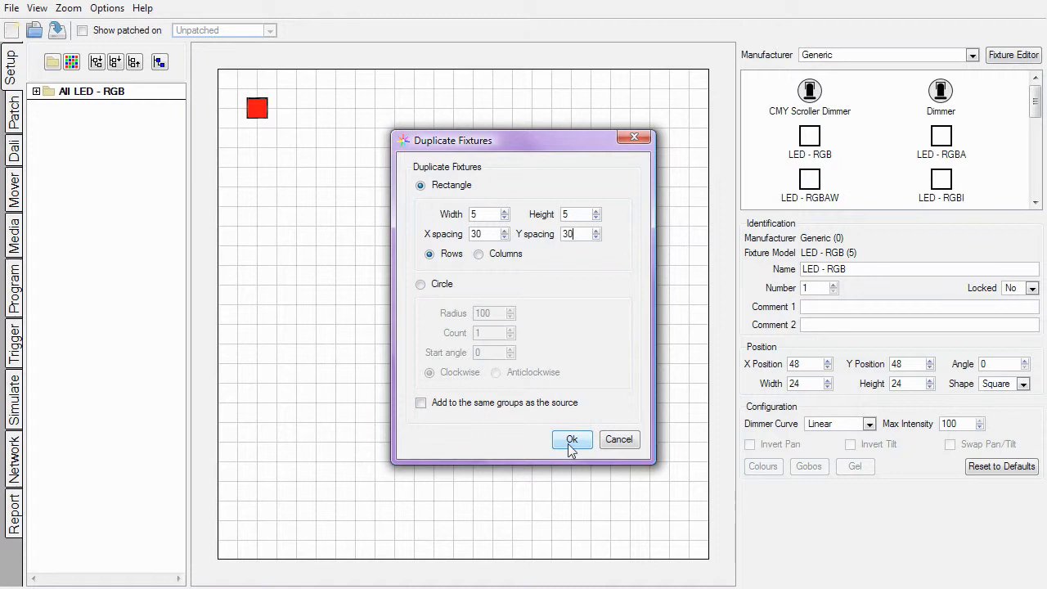
{"action": "left_click", "coordinate": [571, 446]}
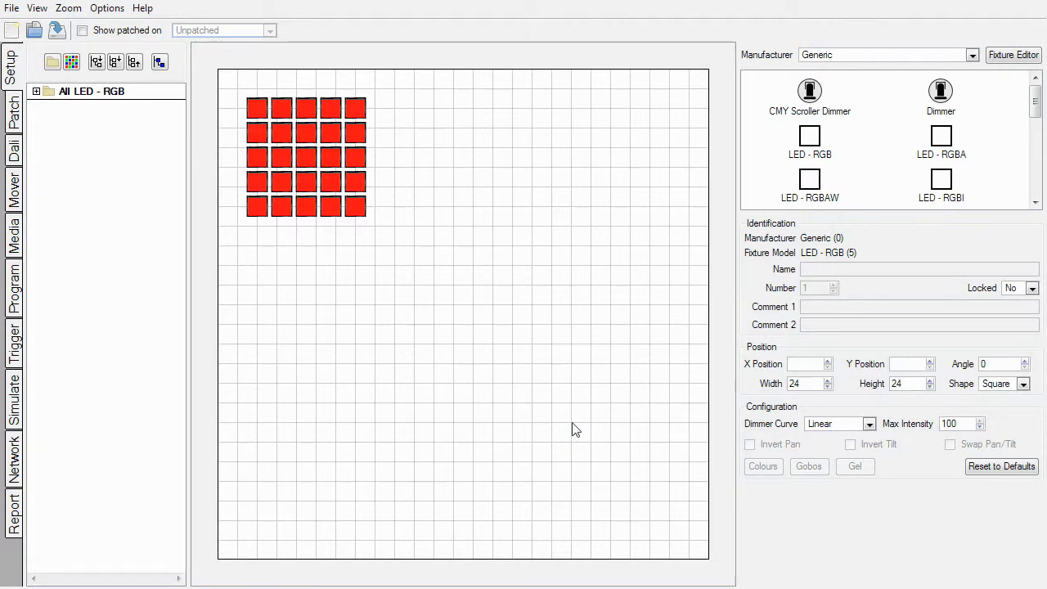
Place a Dimmer fixture below the LED array at X 168, Y 240 and duplicate it in a circle with a count of 12
{"action": "left_click_drag", "start_coordinate": [941, 92], "coordinate": [355, 265]}
{"action": "right_click", "coordinate": [356, 266]}
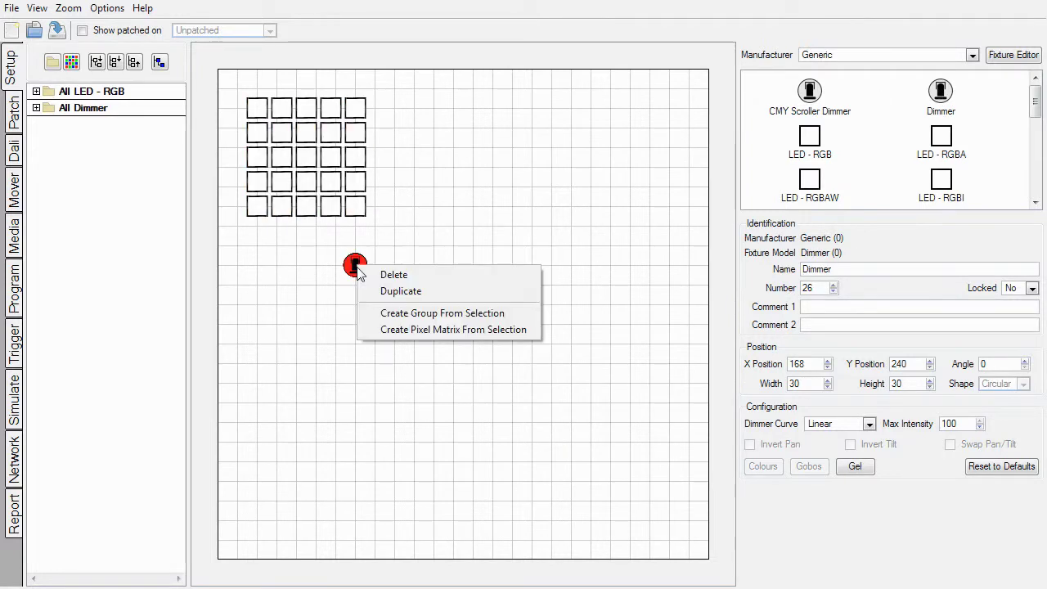
{"action": "left_click", "coordinate": [405, 293]}
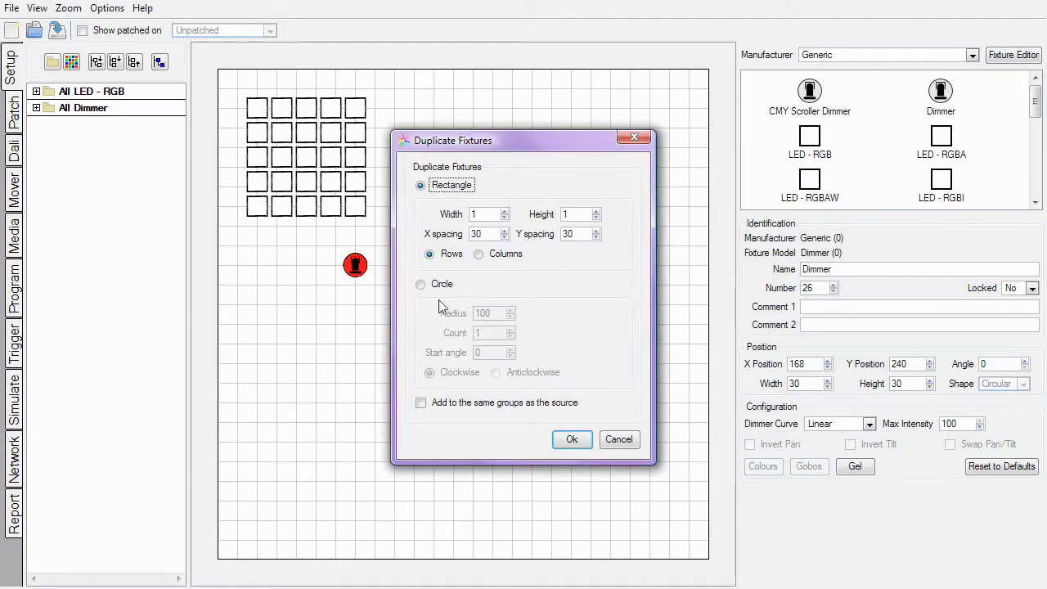
{"action": "left_click", "coordinate": [421, 285]}
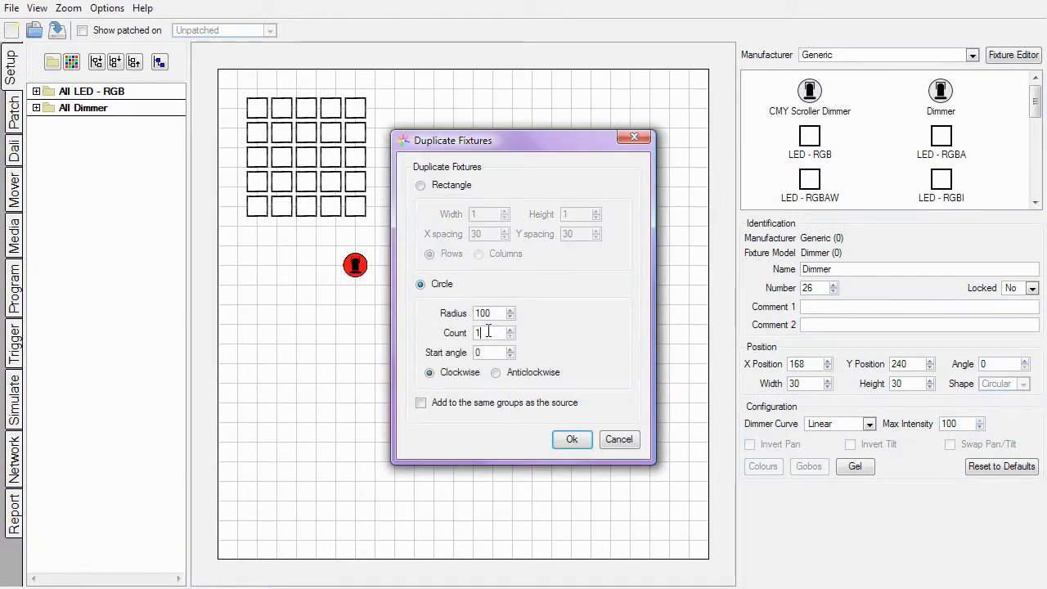
{"action": "type", "text": "2"}
{"action": "left_click", "coordinate": [572, 440]}
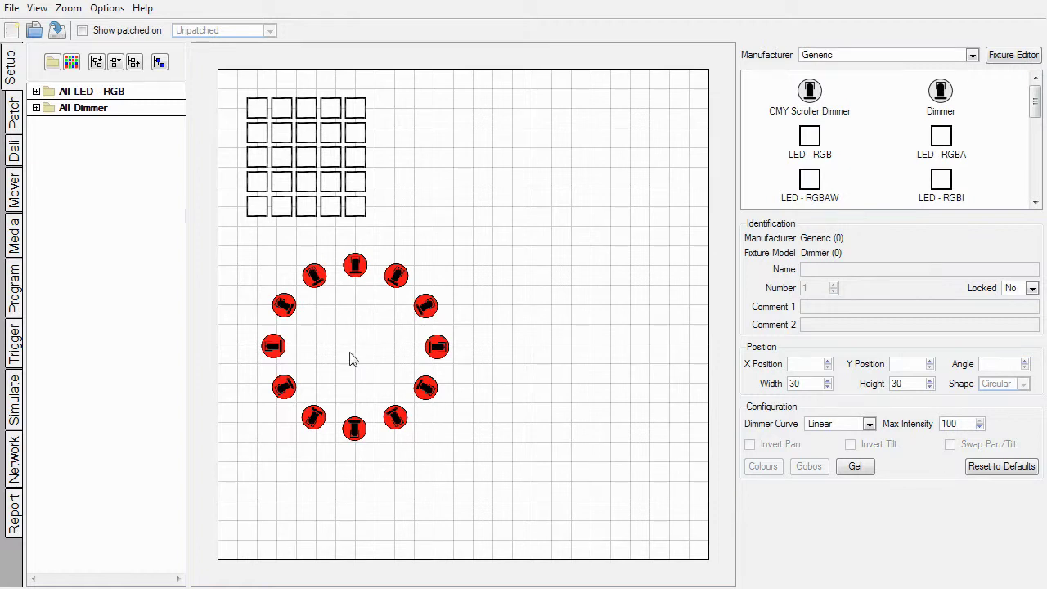
Set the angle of all dimmers in the circle to 0
{"action": "left_click_drag", "start_coordinate": [245, 247], "coordinate": [484, 481]}
{"action": "left_click", "coordinate": [1009, 363]}
{"action": "type", "text": "0"}
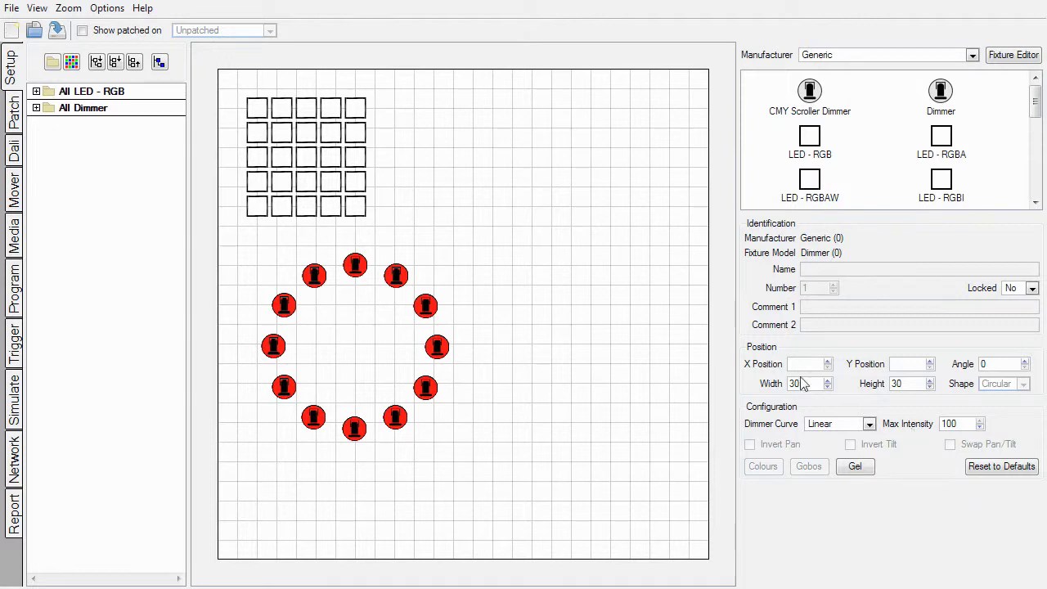
{"action": "left_click", "coordinate": [694, 399]}
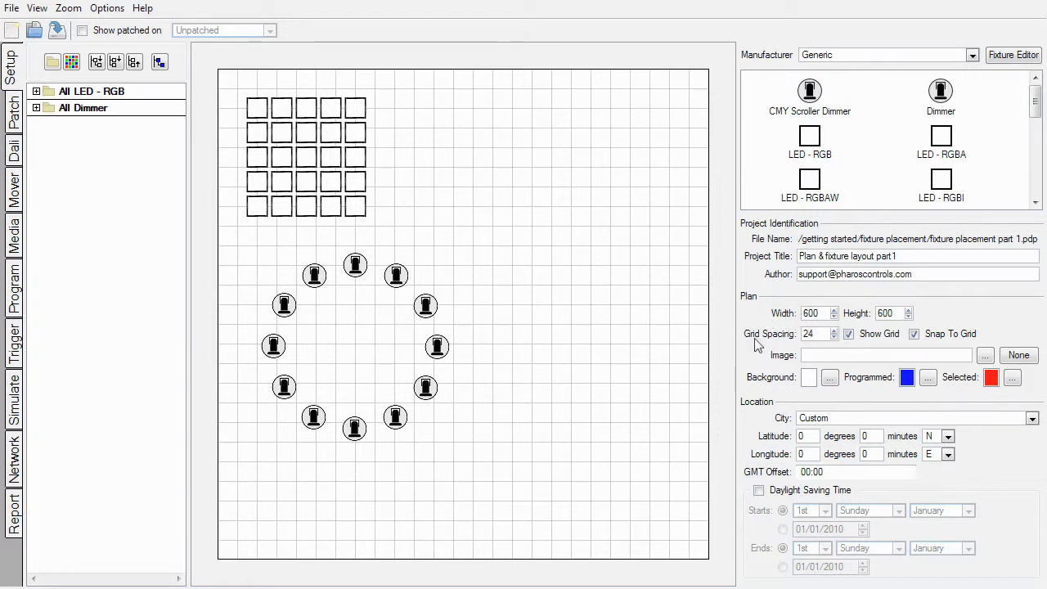
Turn off grid snapping and nudge the circle's rightmost dimmer two grid steps to the right and back
{"action": "left_click", "coordinate": [914, 334]}
{"action": "left_click", "coordinate": [438, 348]}
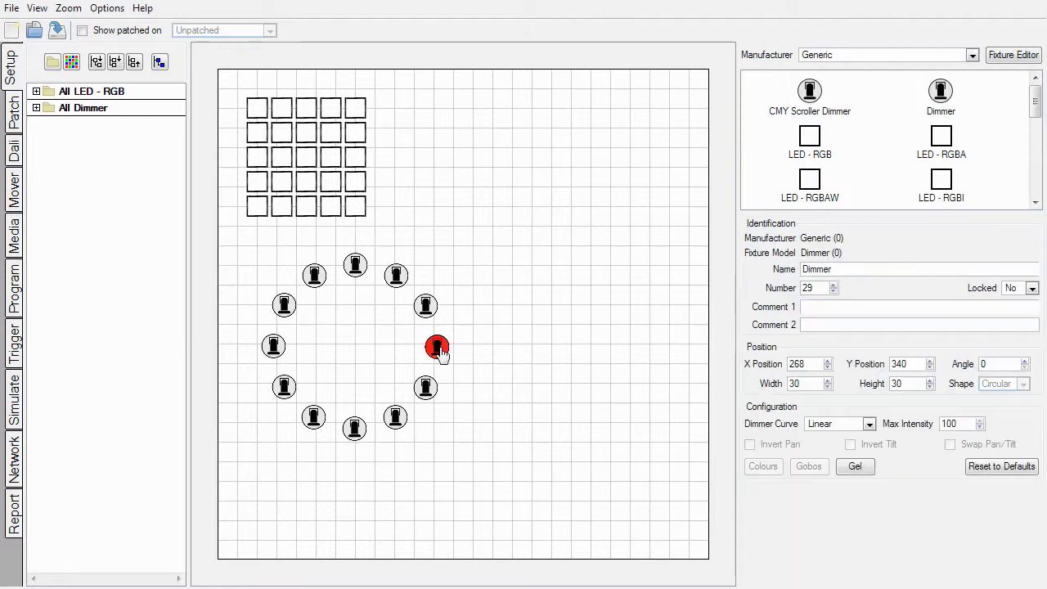
{"action": "key", "text": "Right"}
{"action": "key", "text": "Right"}
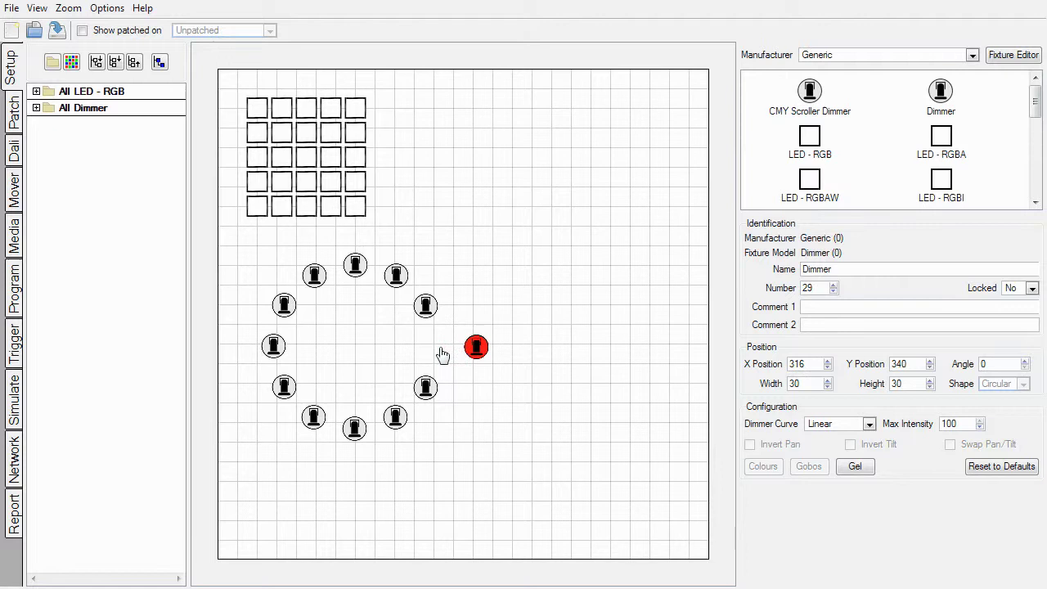
{"action": "key", "text": "Left"}
{"action": "key", "text": "Left"}
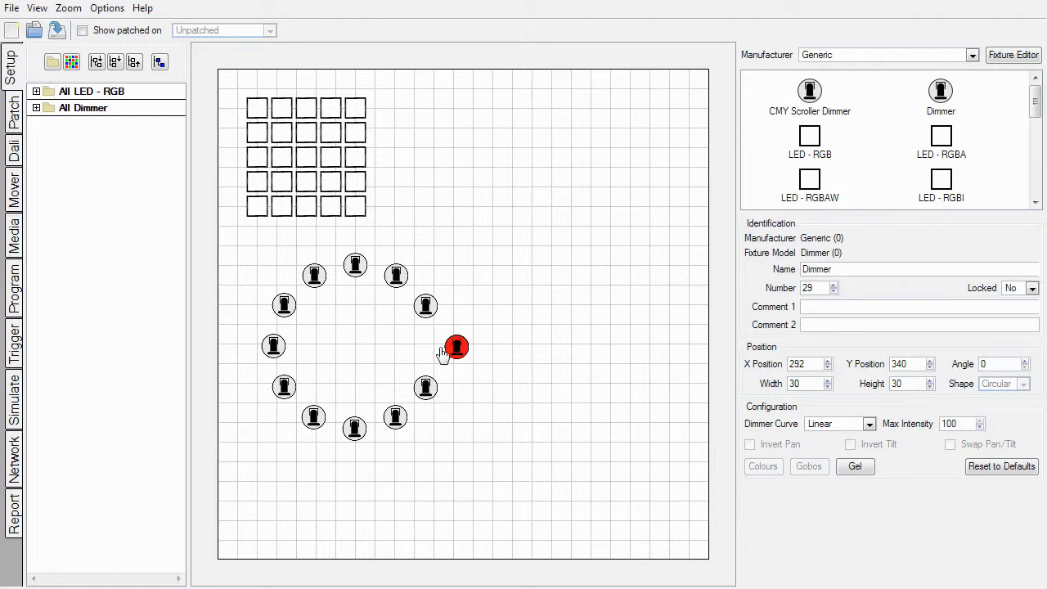
{"action": "left_click", "coordinate": [479, 355]}
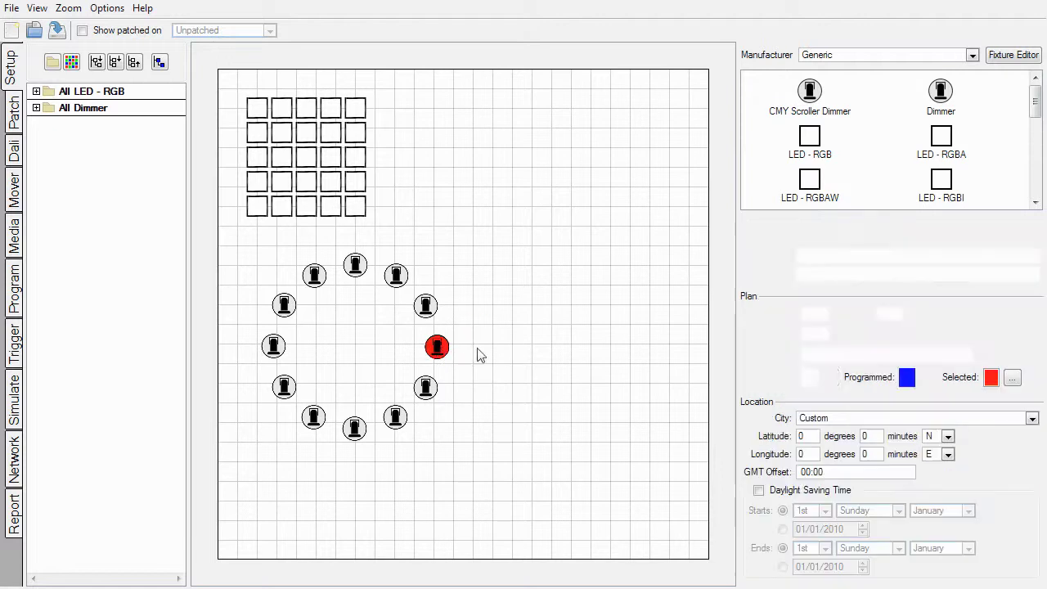
Set the plan's grid spacing to 4
{"action": "double_click", "coordinate": [810, 333]}
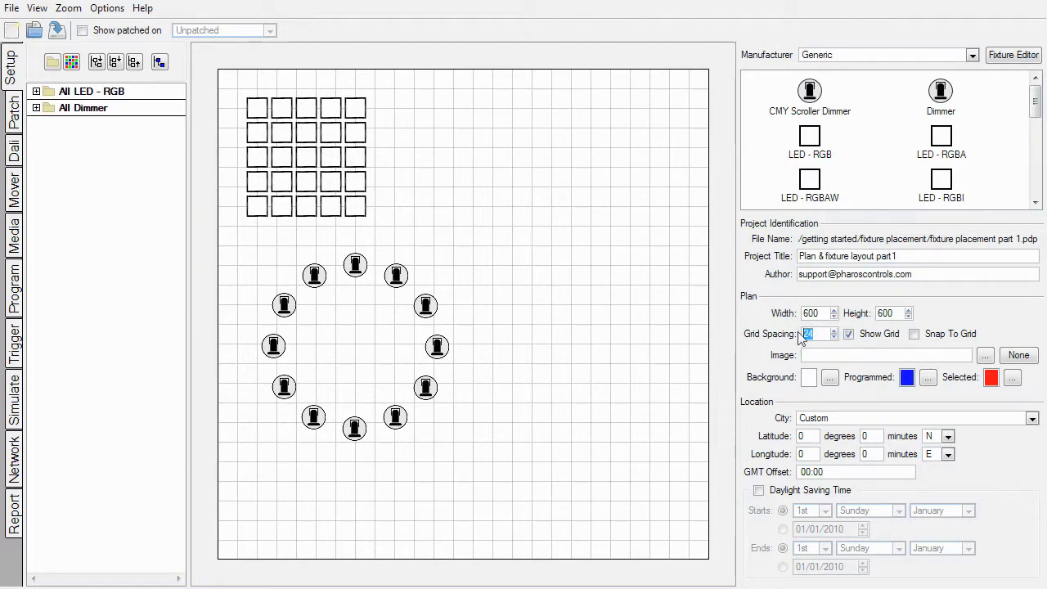
{"action": "type", "text": "4"}
{"action": "key", "text": "Return"}
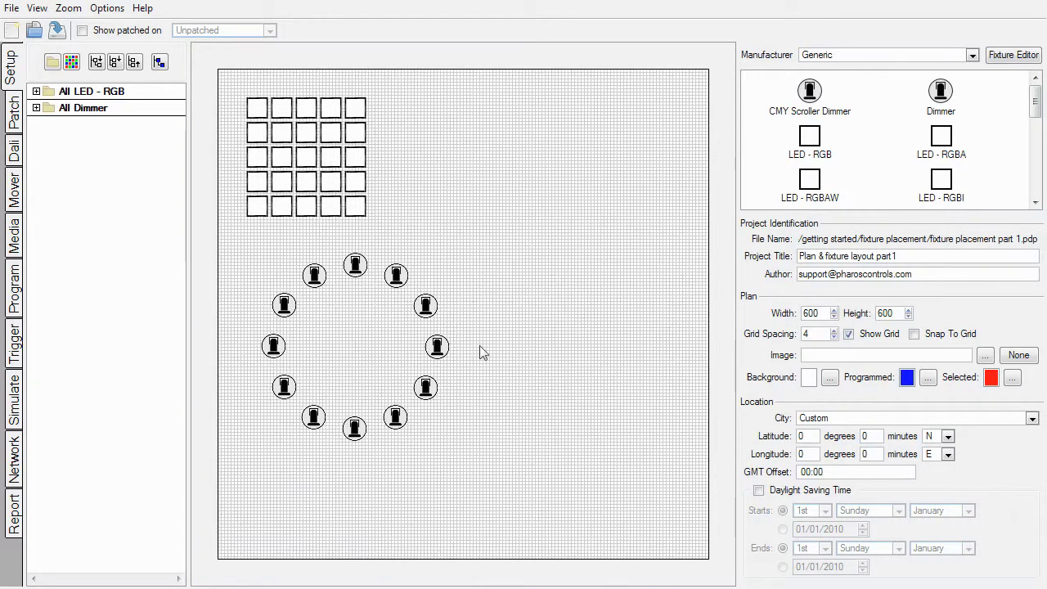
Nudge the circle's rightmost dimmer to X 312 in small grid steps and back to X 272
{"action": "left_click", "coordinate": [437, 348]}
{"action": "left_click_drag", "start_coordinate": [439, 350], "coordinate": [442, 353]}
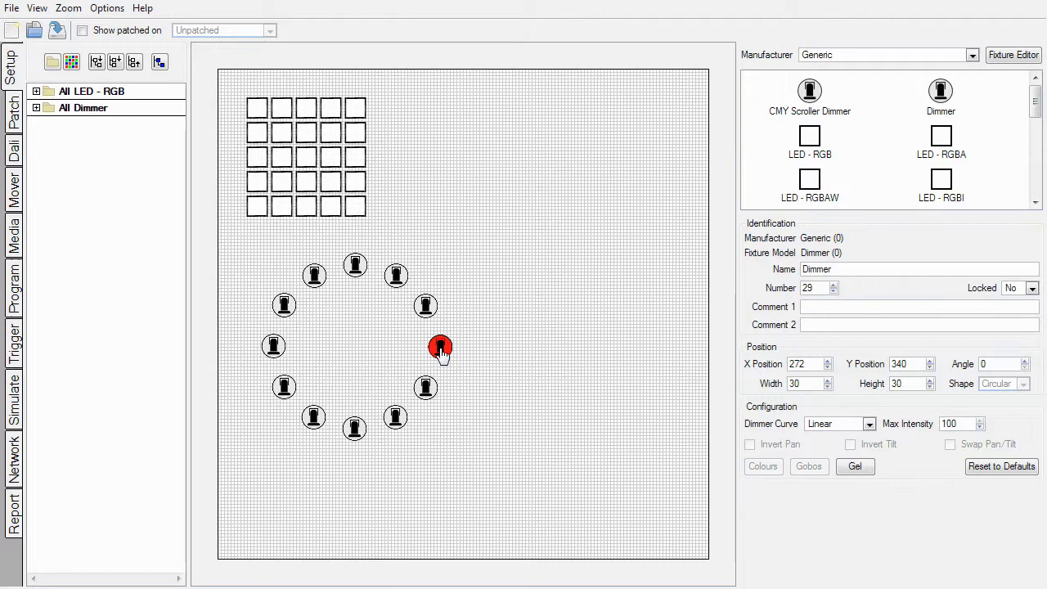
{"action": "key", "text": "Right"}
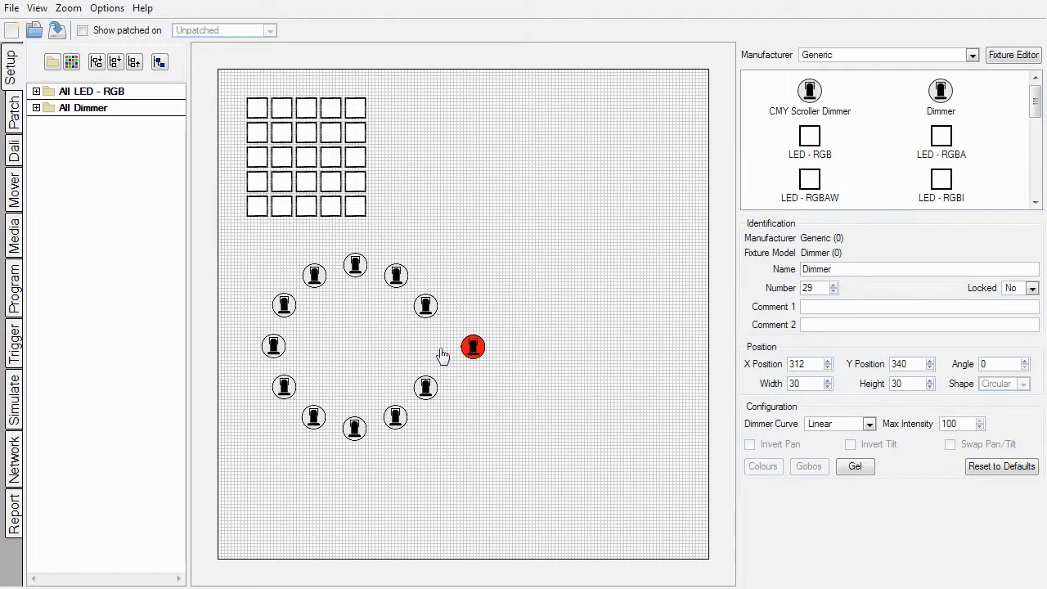
{"action": "key", "text": "Left"}
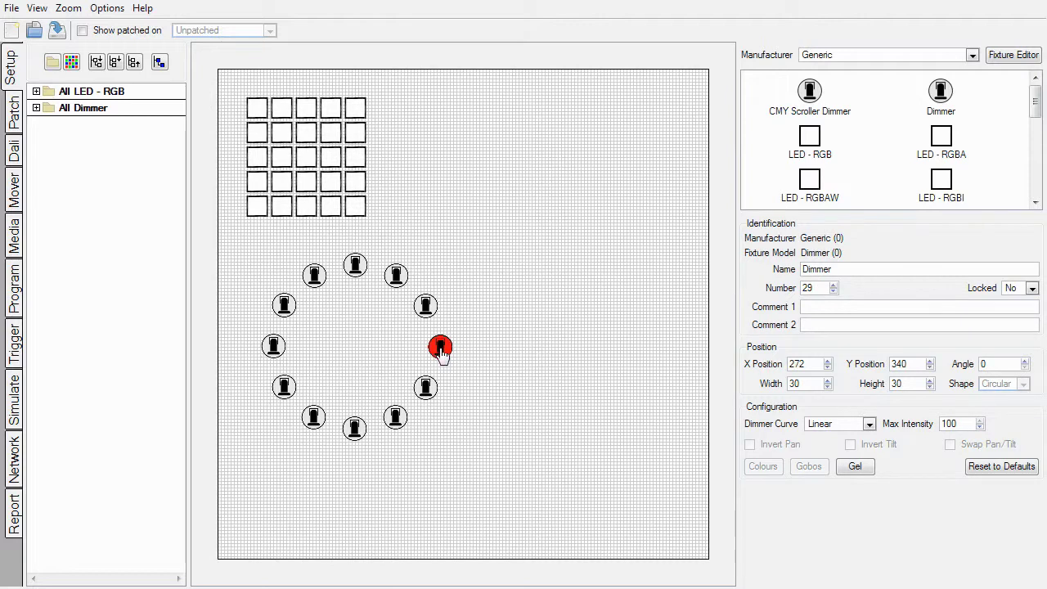
{"action": "left_click", "coordinate": [561, 363]}
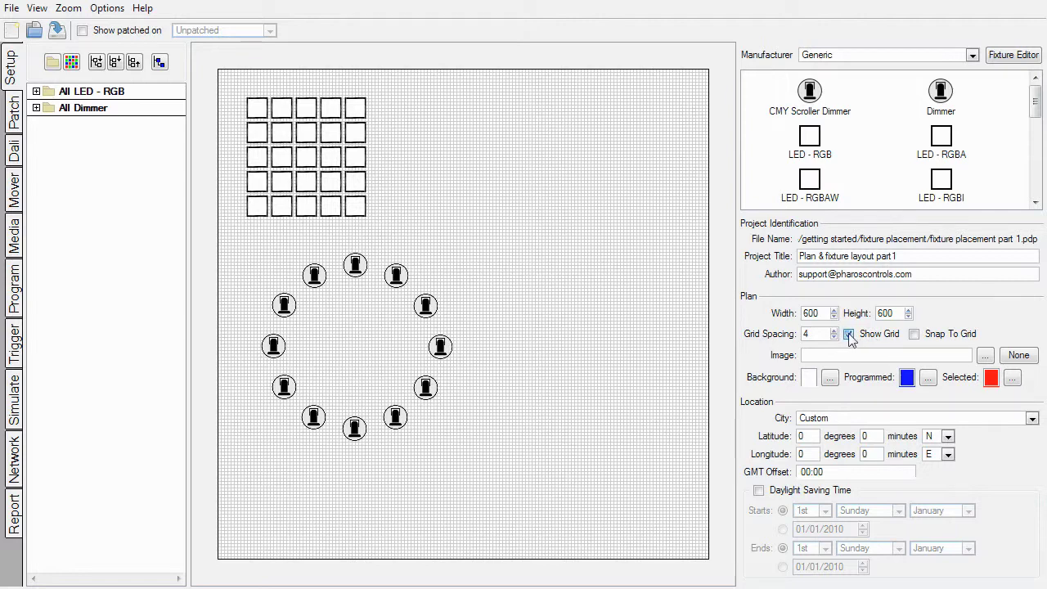
Hide the grid and set the plan background to dark purple with hue 254, saturation 104 and value 95
{"action": "left_click", "coordinate": [849, 335]}
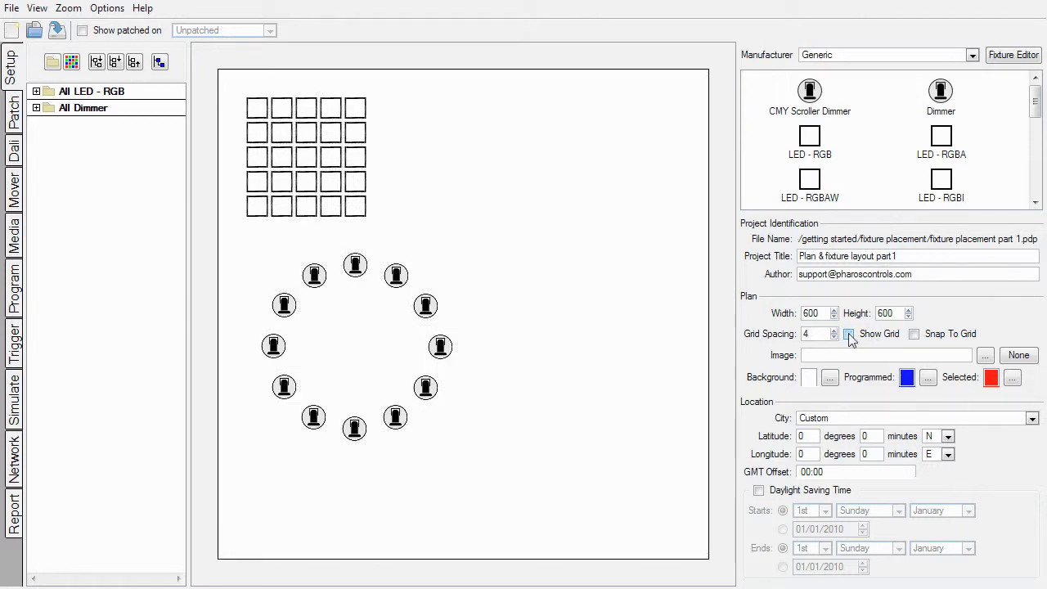
{"action": "left_click", "coordinate": [830, 379]}
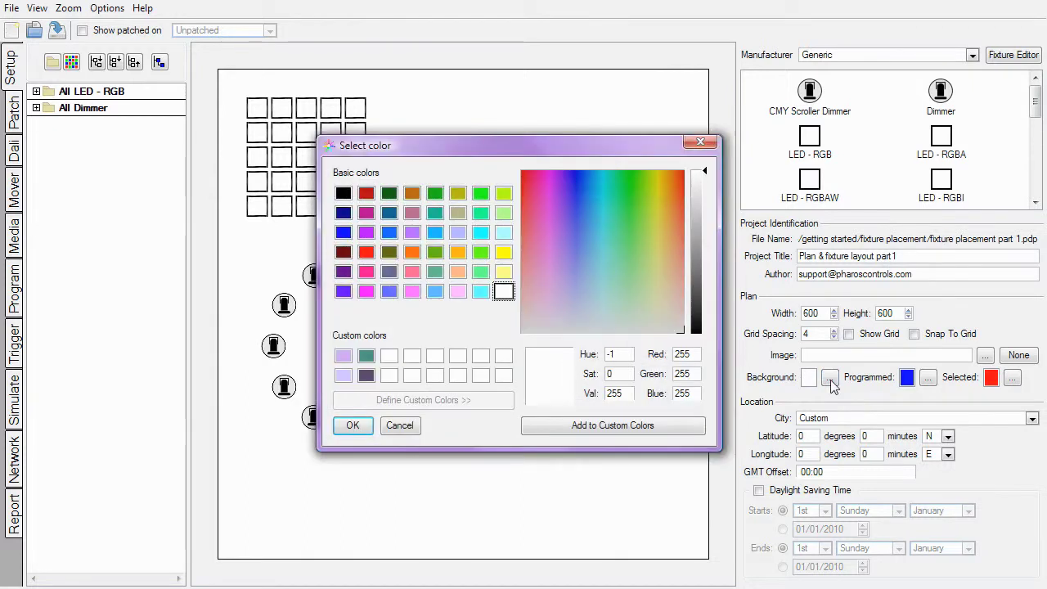
{"action": "left_click", "coordinate": [569, 267]}
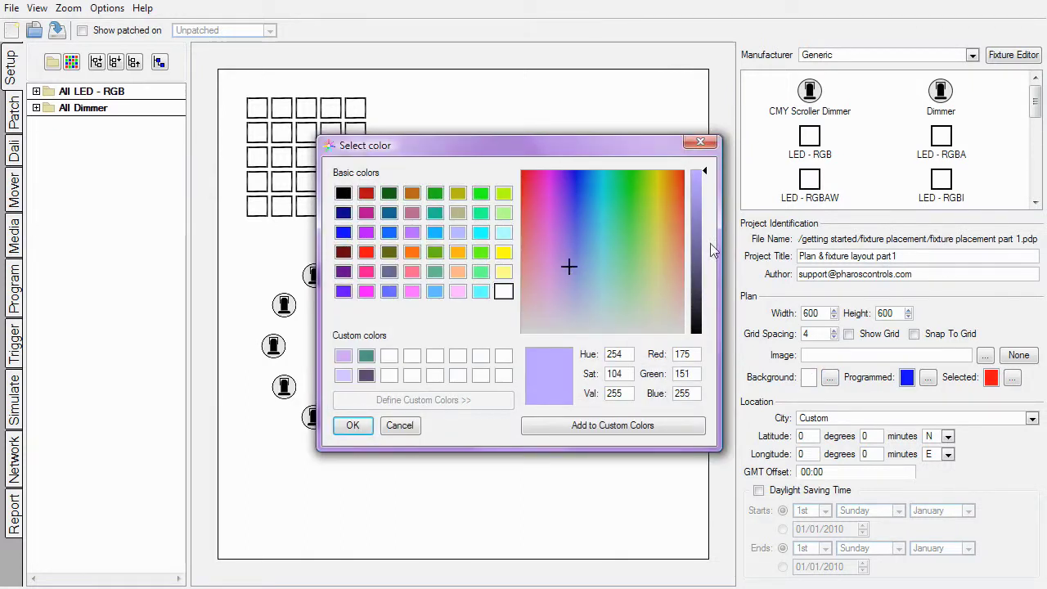
{"action": "left_click", "coordinate": [691, 273]}
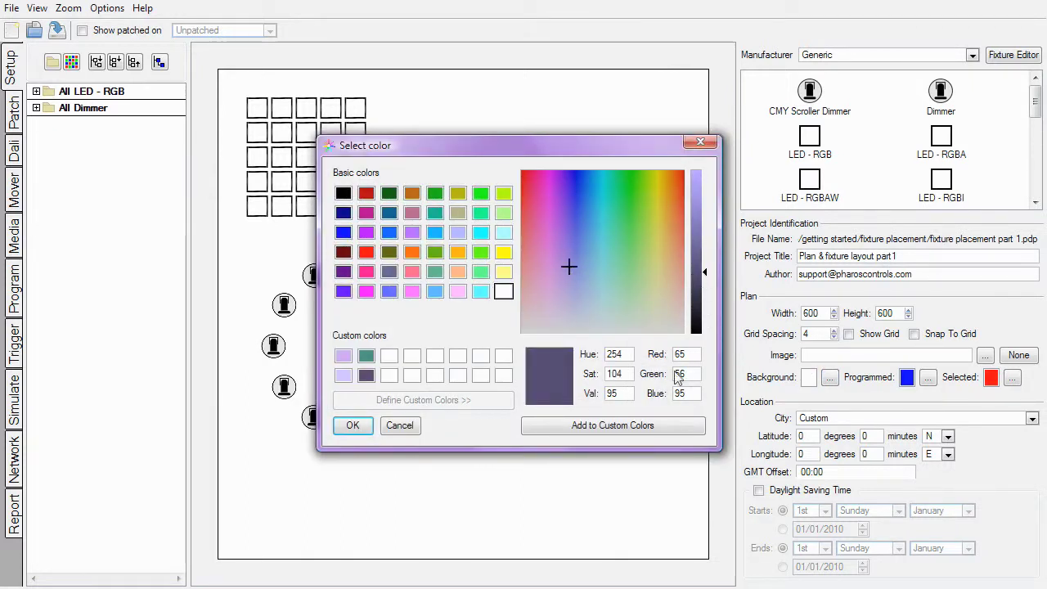
{"action": "left_click", "coordinate": [351, 426]}
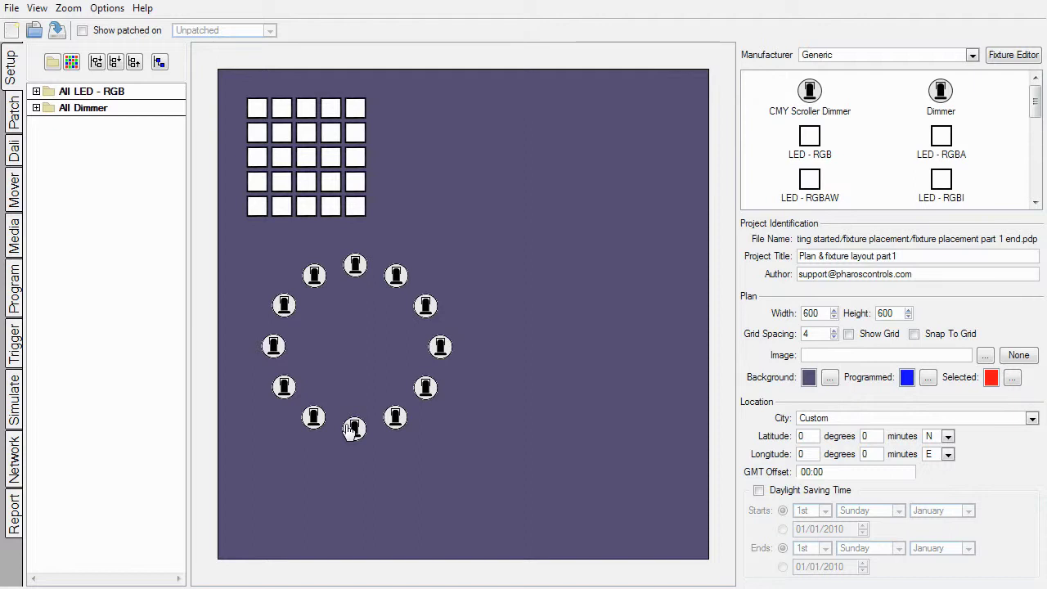
Delete all LED and dimmer fixtures from the plan
{"action": "left_click_drag", "start_coordinate": [234, 91], "coordinate": [468, 472]}
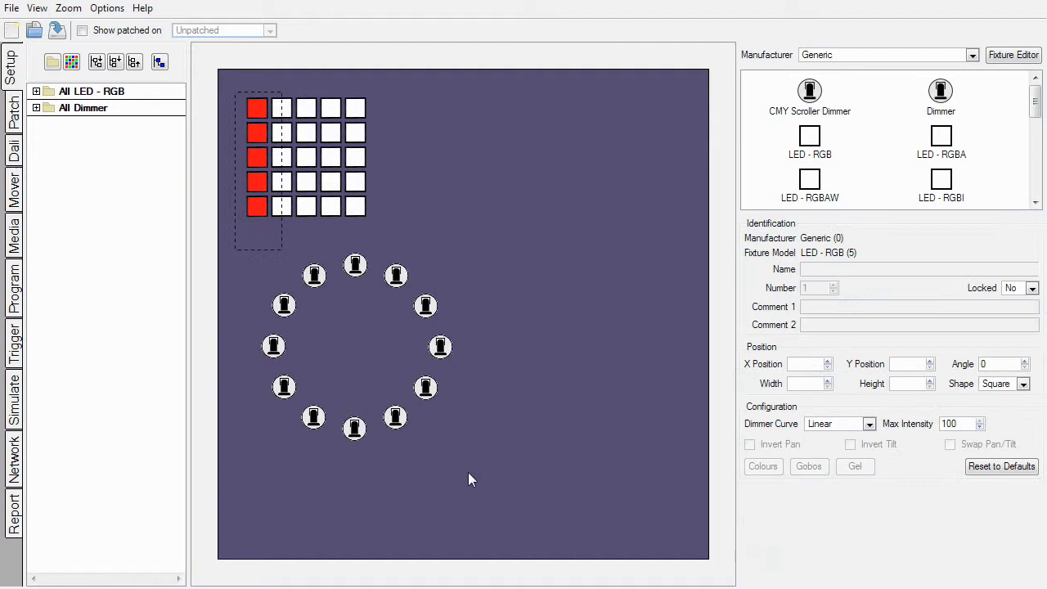
{"action": "key", "text": "Delete"}
{"action": "left_click", "coordinate": [431, 306]}
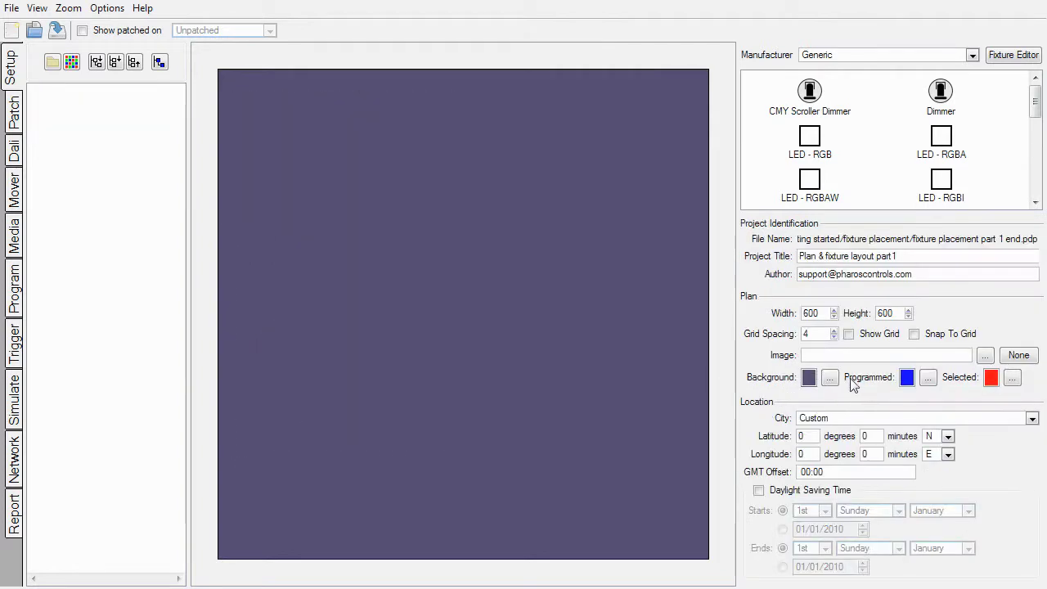
Set the plan's background colour to white
{"action": "left_click", "coordinate": [832, 379]}
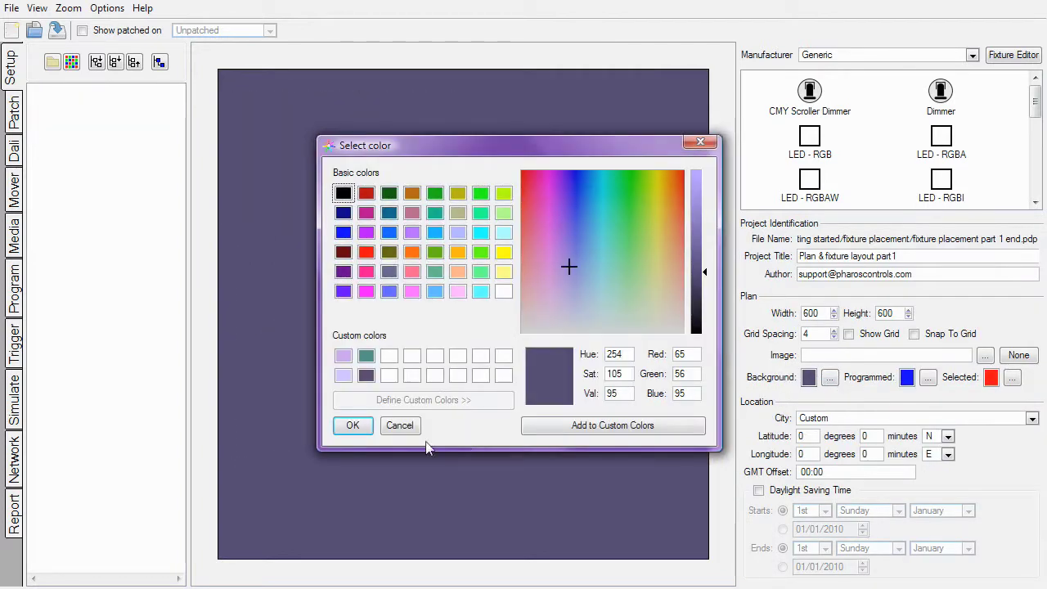
{"action": "left_click", "coordinate": [389, 375]}
{"action": "left_click", "coordinate": [356, 426]}
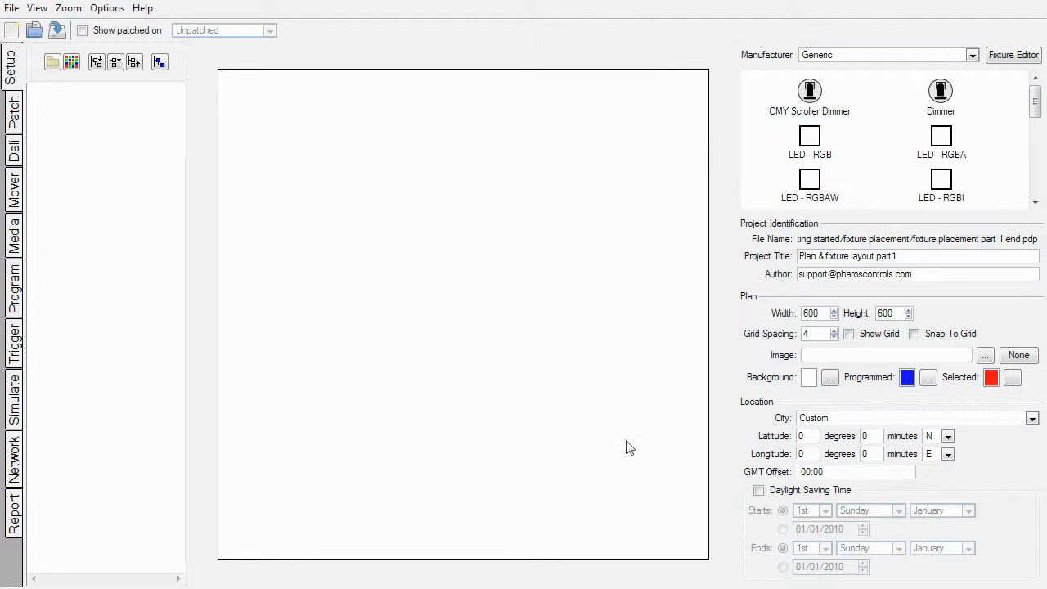
Load fixture placement 1.bmp as the plan's background image
{"action": "left_click", "coordinate": [986, 356]}
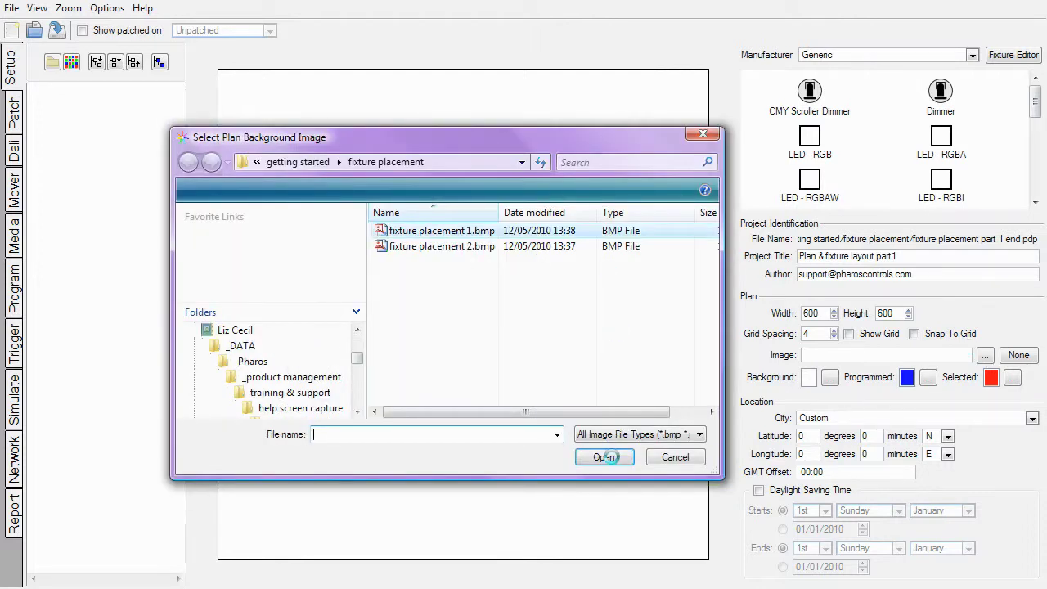
{"action": "left_click", "coordinate": [610, 458]}
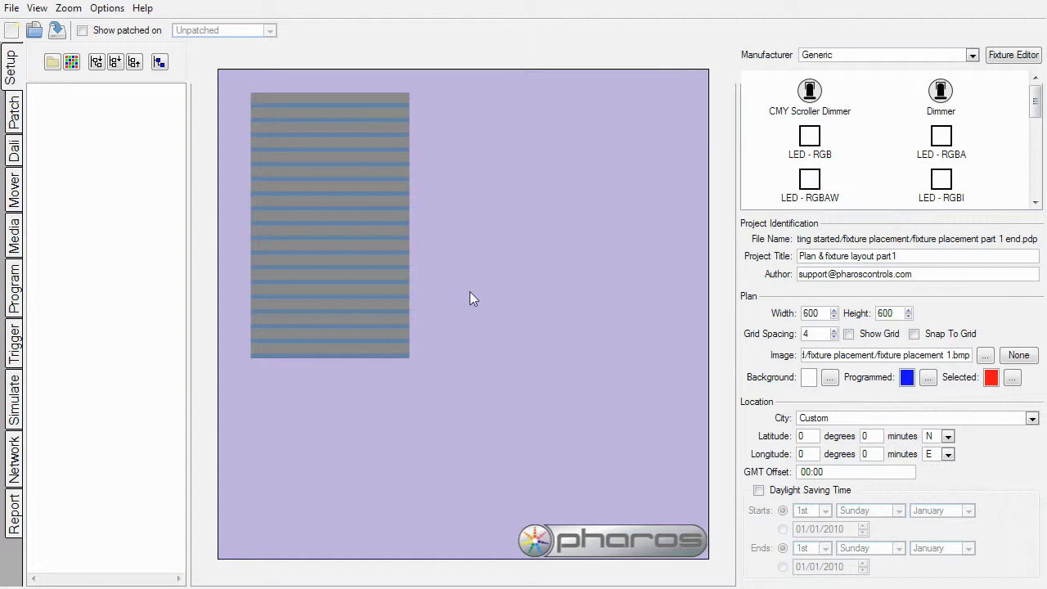
Place an LED - RGB fixture in the grey building's upper-left corner, set its height to 8 and move it to about X 53, Y 42
{"action": "left_click_drag", "start_coordinate": [810, 138], "coordinate": [264, 104]}
{"action": "left_click_drag", "start_coordinate": [261, 99], "coordinate": [262, 100]}
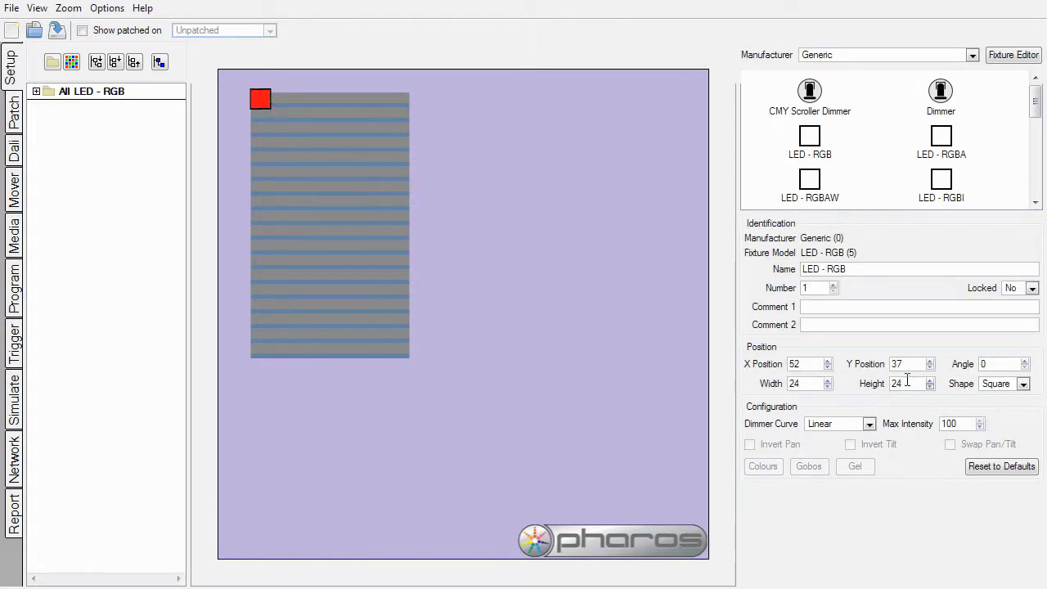
{"action": "left_click_drag", "start_coordinate": [907, 381], "coordinate": [886, 387]}
{"action": "type", "text": "8"}
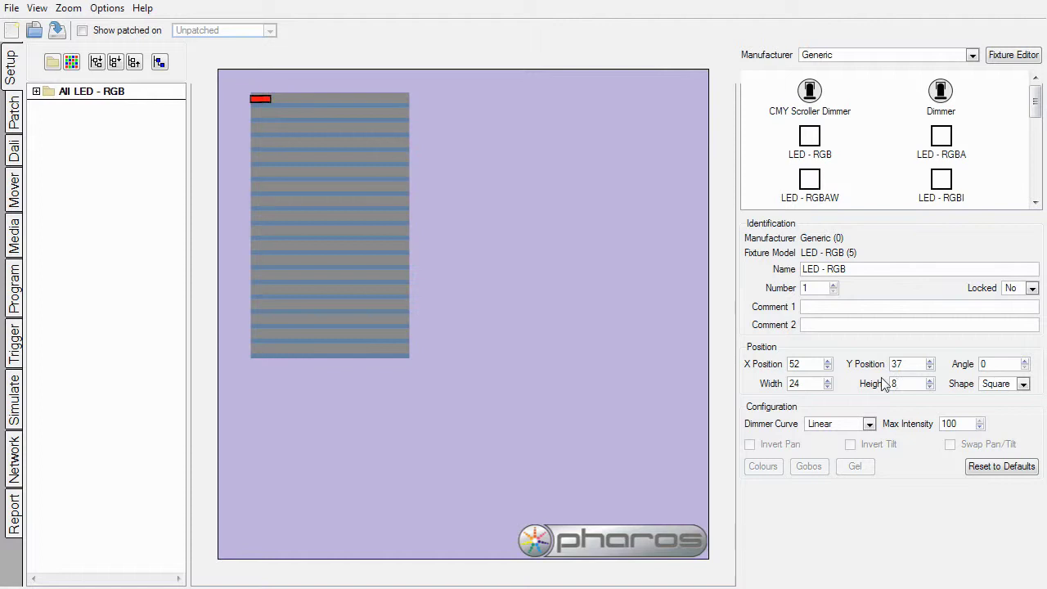
{"action": "left_click_drag", "start_coordinate": [257, 96], "coordinate": [261, 103]}
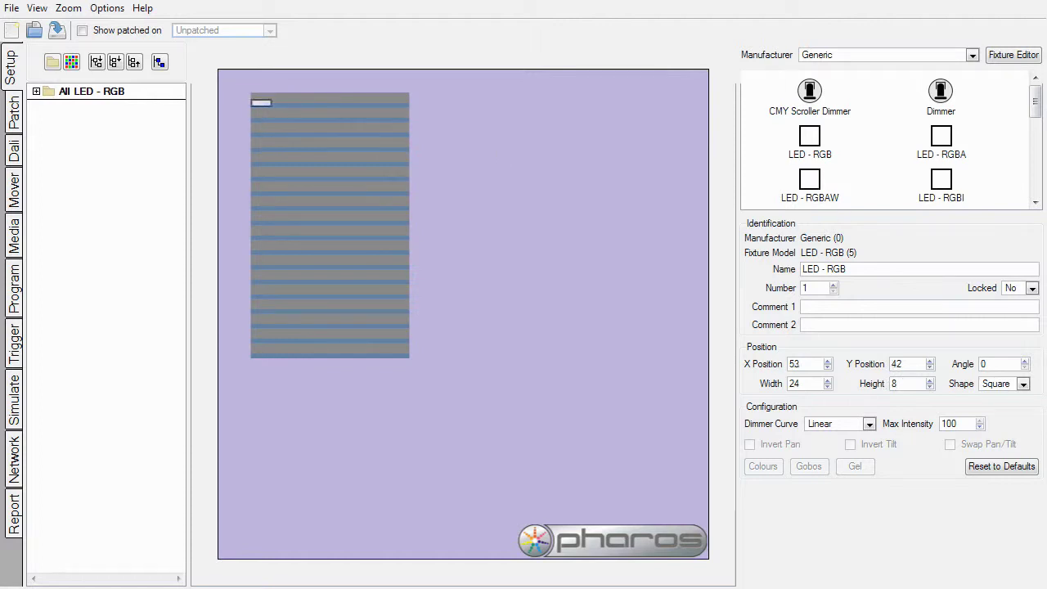
Duplicate the LED - RGB fixture as a rectangle 8 wide and 18 high in rows, with X spacing 24 and Y spacing 18
{"action": "right_click", "coordinate": [260, 105]}
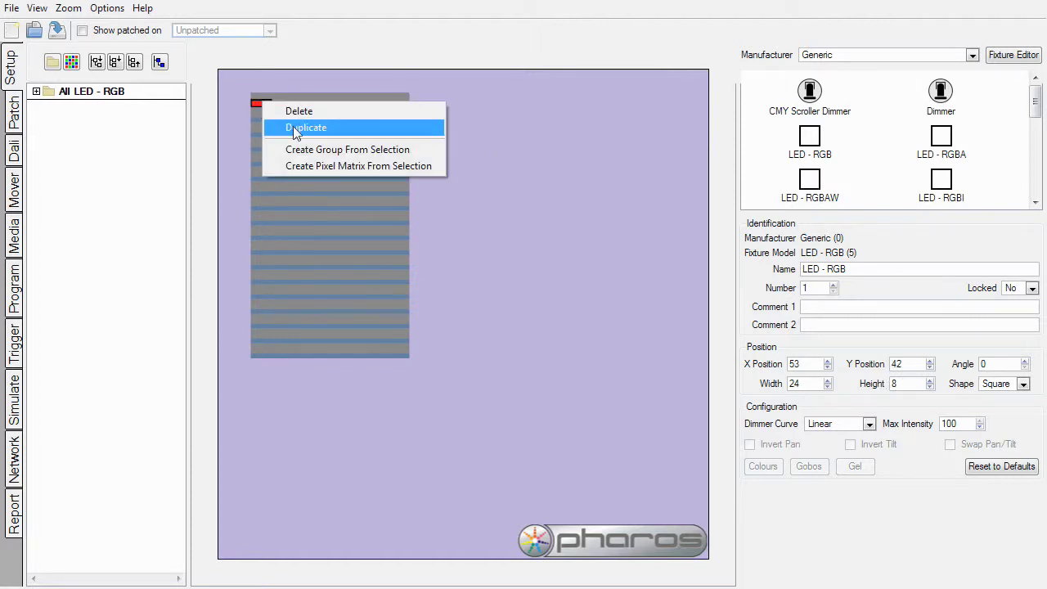
{"action": "left_click", "coordinate": [293, 127]}
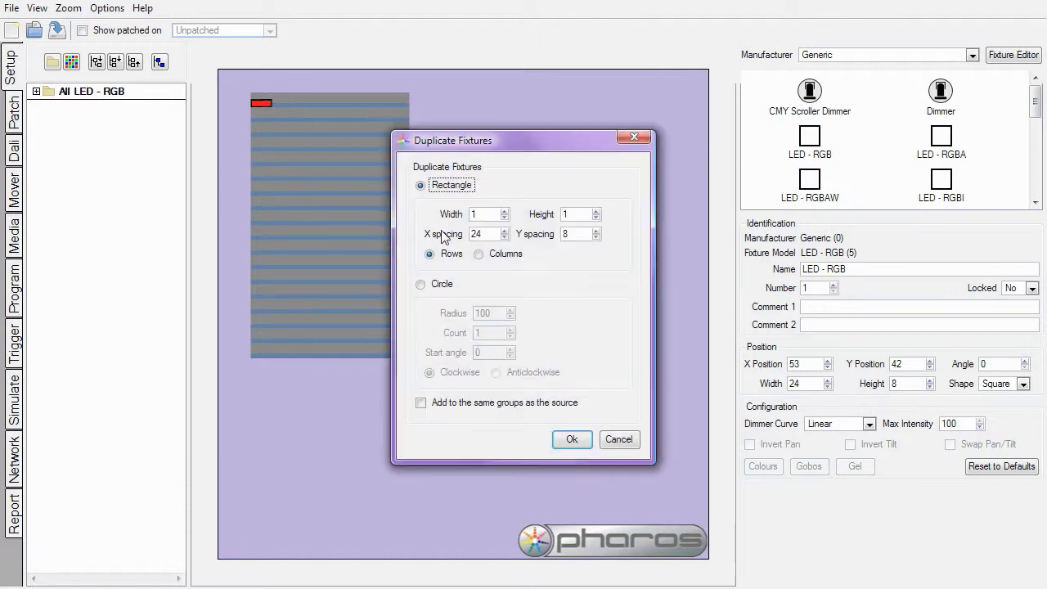
{"action": "double_click", "coordinate": [473, 215]}
{"action": "type", "text": "8"}
{"action": "double_click", "coordinate": [484, 234]}
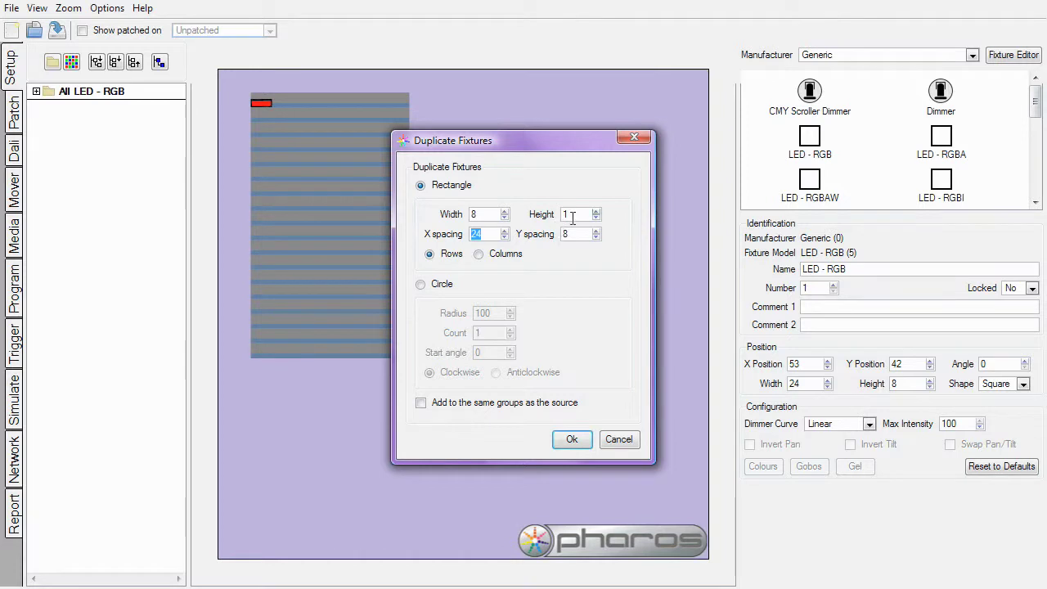
{"action": "double_click", "coordinate": [564, 214]}
{"action": "type", "text": "18"}
{"action": "double_click", "coordinate": [563, 235]}
{"action": "type", "text": "18"}
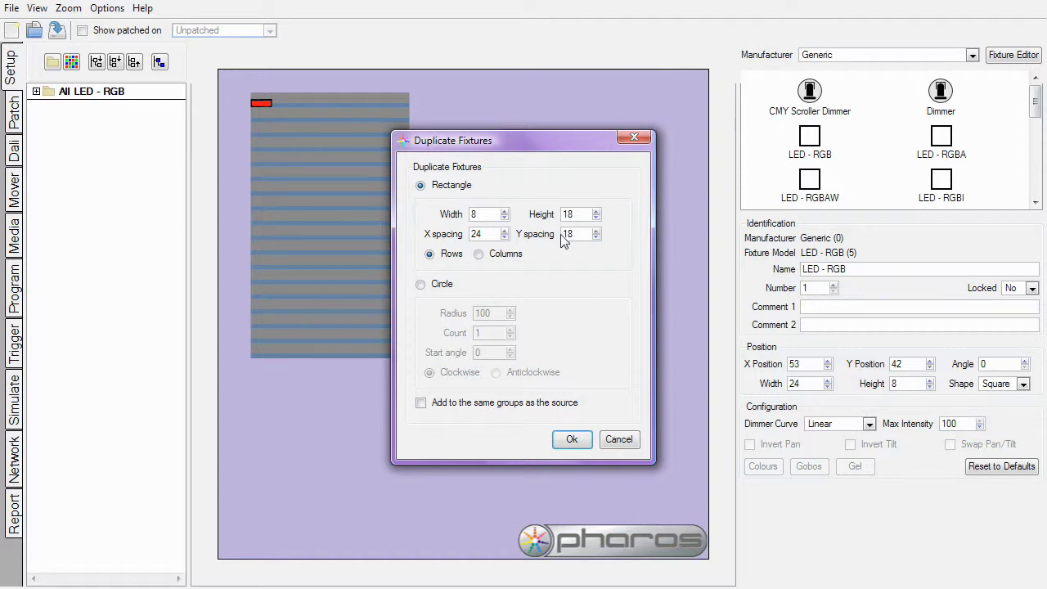
{"action": "left_click", "coordinate": [572, 441]}
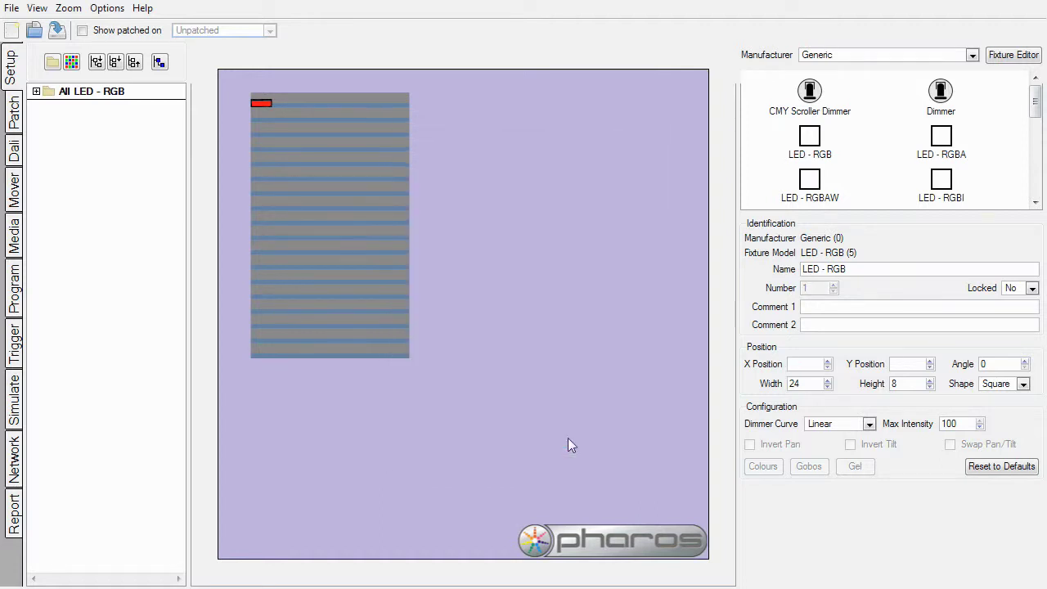